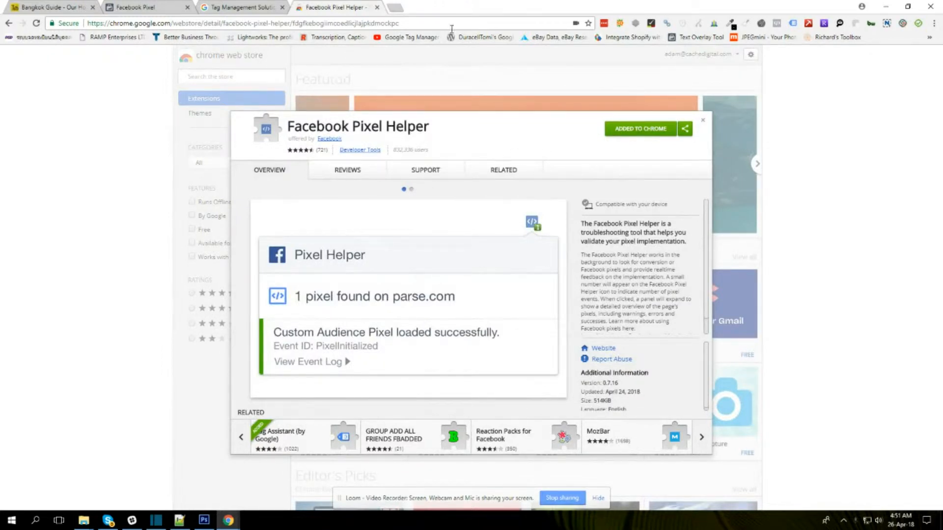
# Check the ThaiWebGuide Bangkok Guide page for installed tags with Facebook Pixel Helper and Google Tag Assistant
pyautogui.click(54, 6)
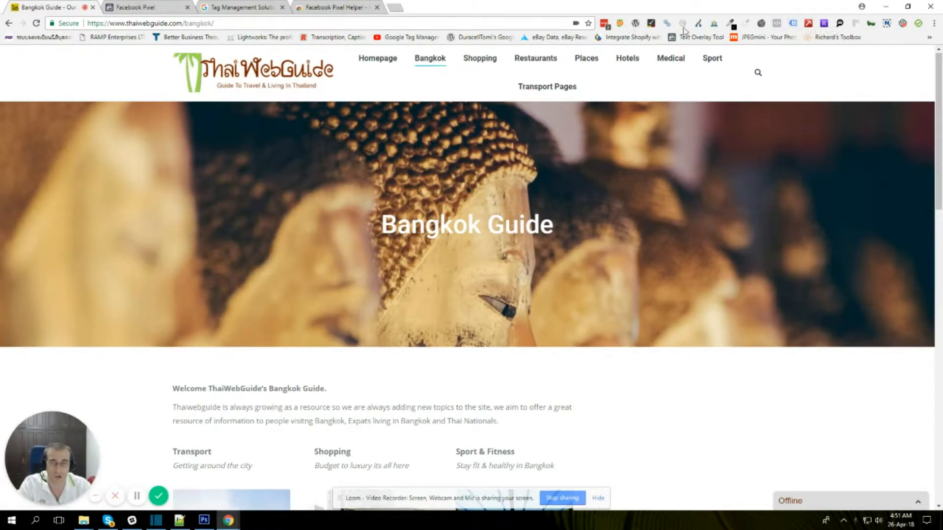
pyautogui.click(776, 23)
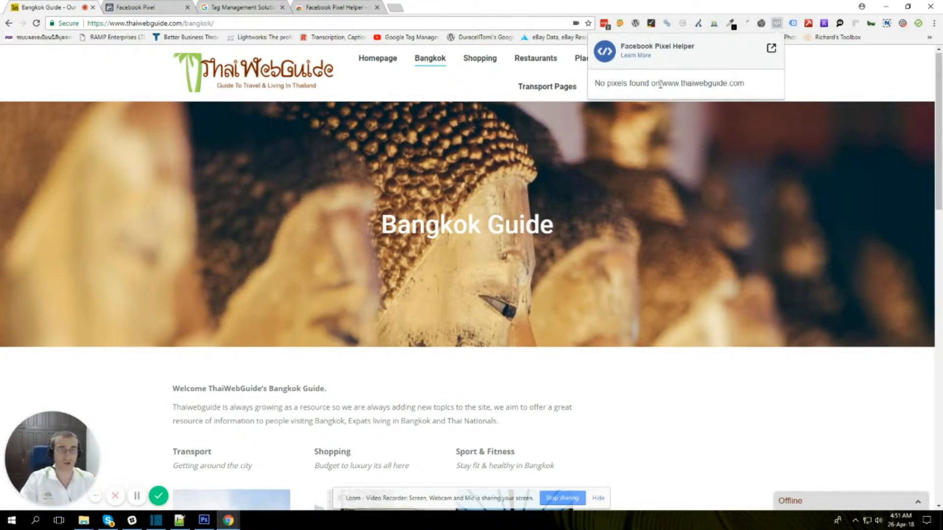
pyautogui.click(793, 24)
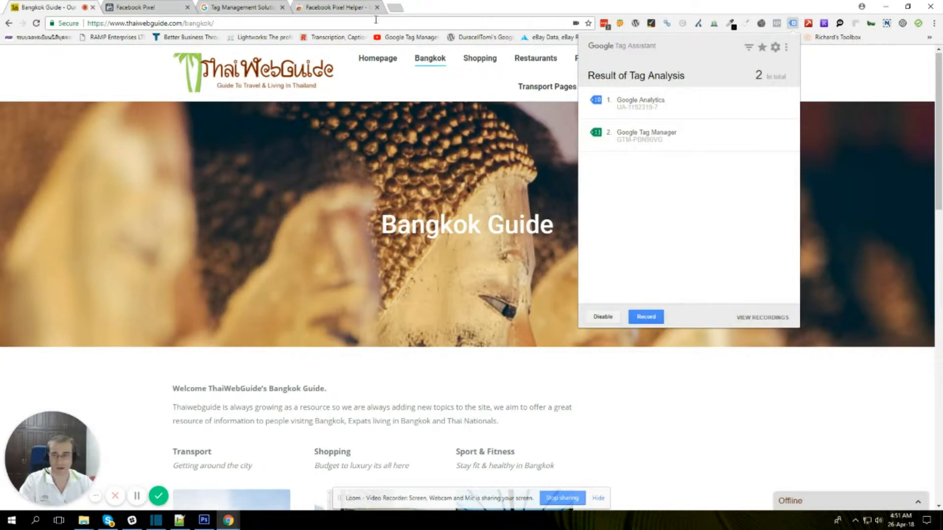
pyautogui.click(645, 5)
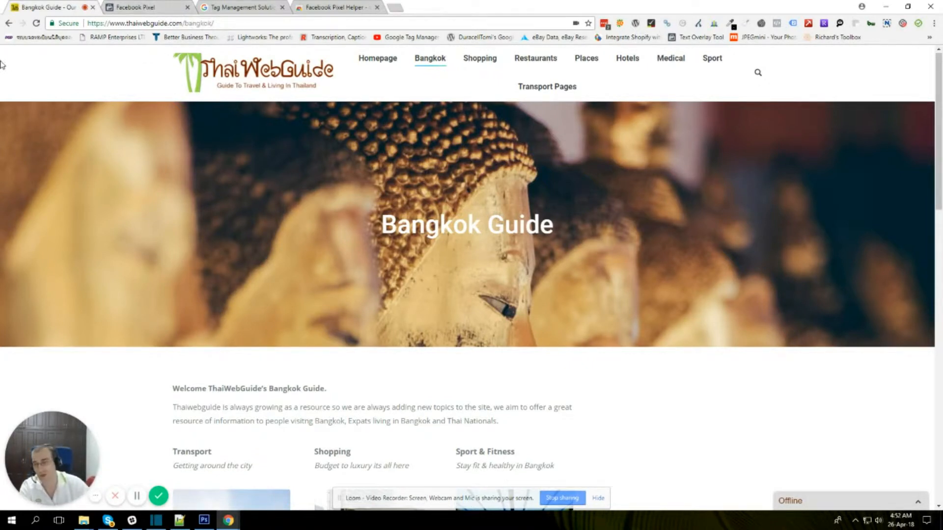
# Review the Install Pixel Code instructions and the base code of the ThaiWebGuide Website Pixel in Facebook Events Manager
pyautogui.click(160, 9)
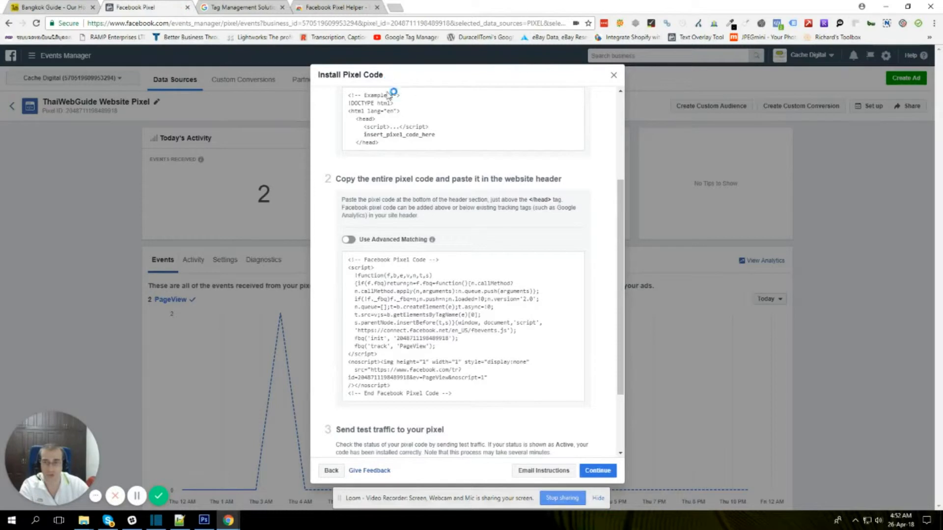
pyautogui.scroll(3, 439, 144)
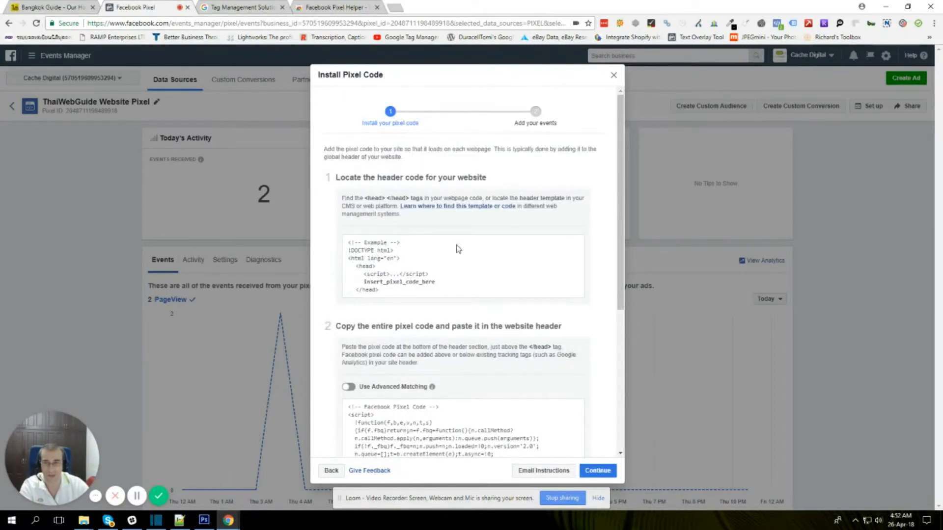
pyautogui.scroll(-3, 422, 237)
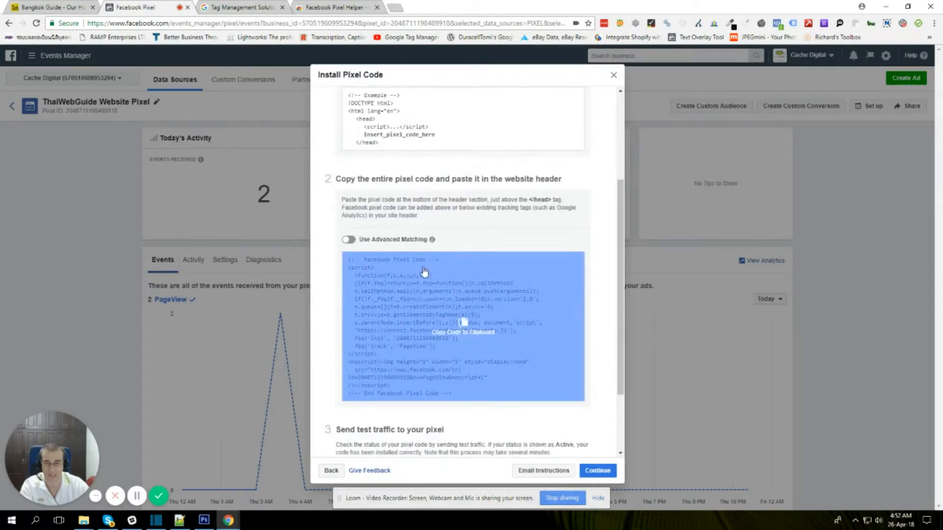
pyautogui.click(462, 332)
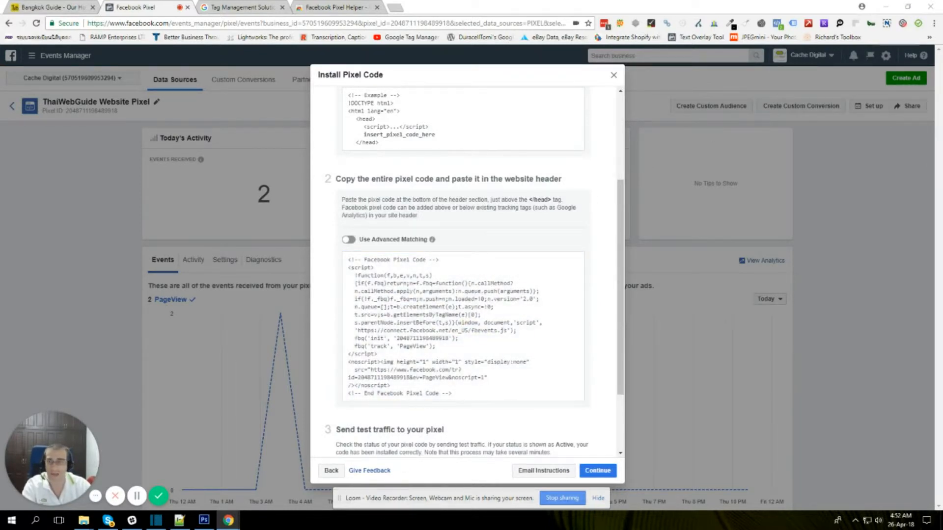
pyautogui.moveTo(942, 17); pyautogui.dragTo(332, 9)
pyautogui.click(36, 214)
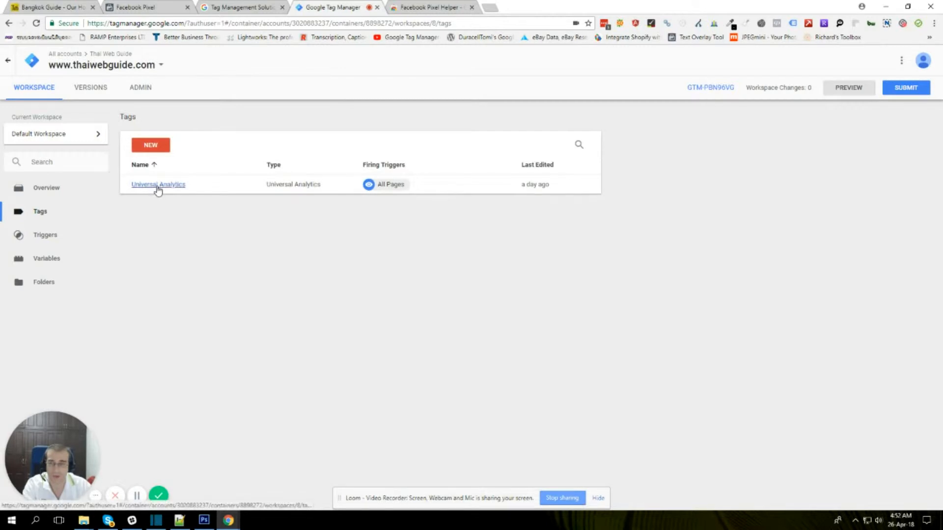
pyautogui.click(155, 149)
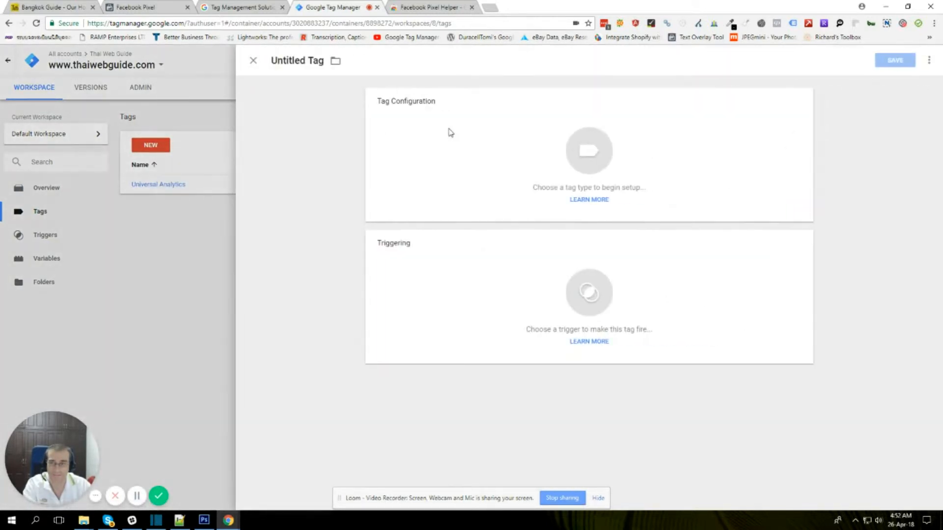
pyautogui.moveTo(325, 60); pyautogui.dragTo(271, 60)
pyautogui.write('Faceb')
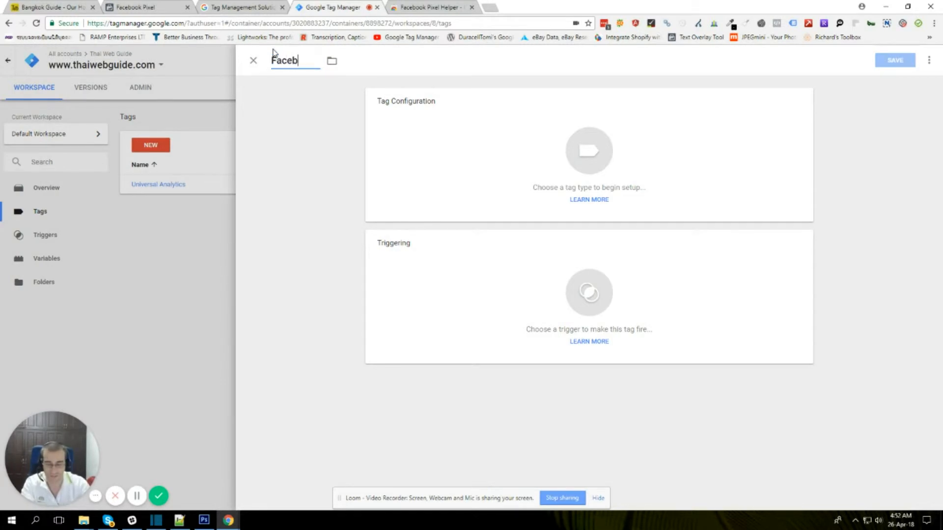
pyautogui.write('ook Pixel')
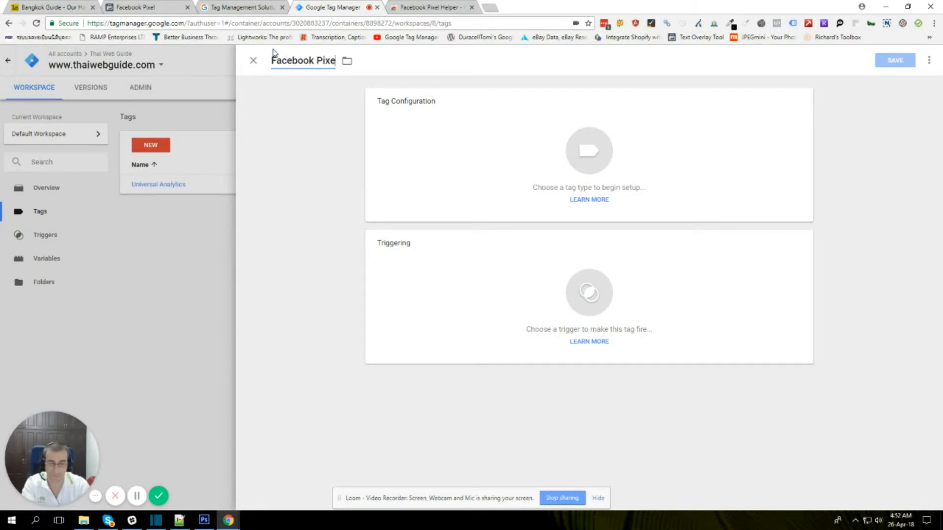
pyautogui.click(576, 157)
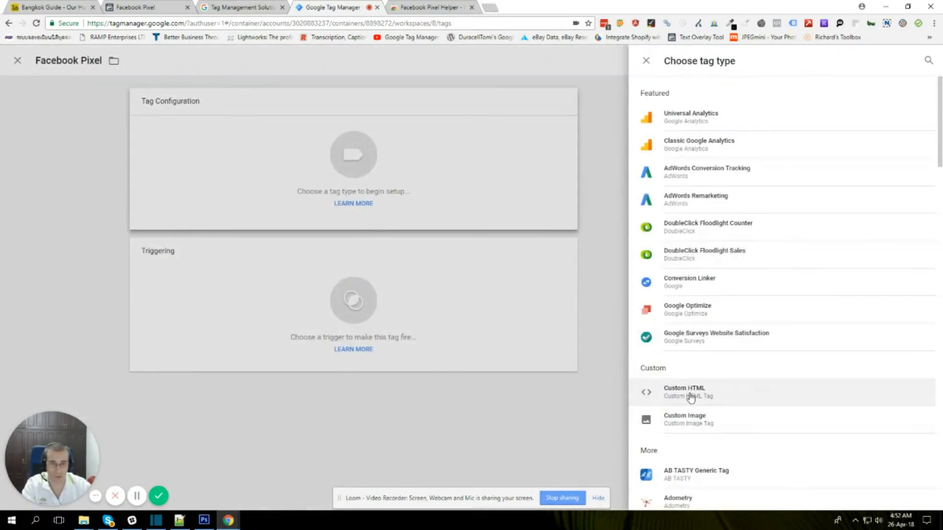
pyautogui.click(691, 397)
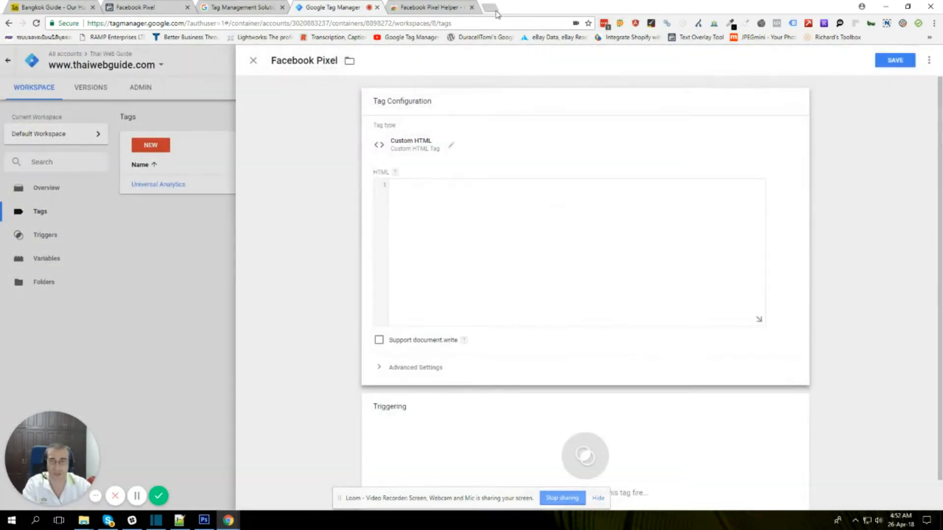
# Copy the entire pixel code from Facebook Events Manager and paste it into the Google Tag Manager tag's HTML
pyautogui.click(161, 5)
pyautogui.click(459, 322)
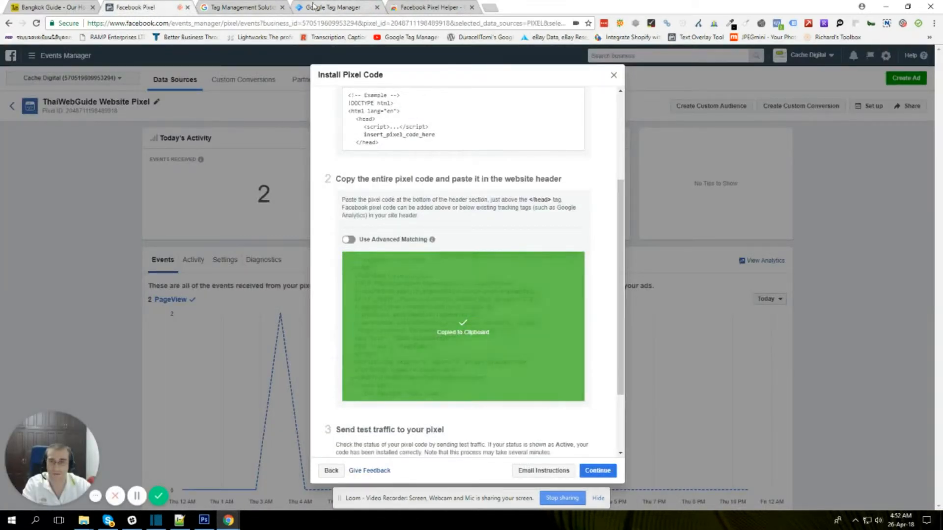
pyautogui.click(327, 6)
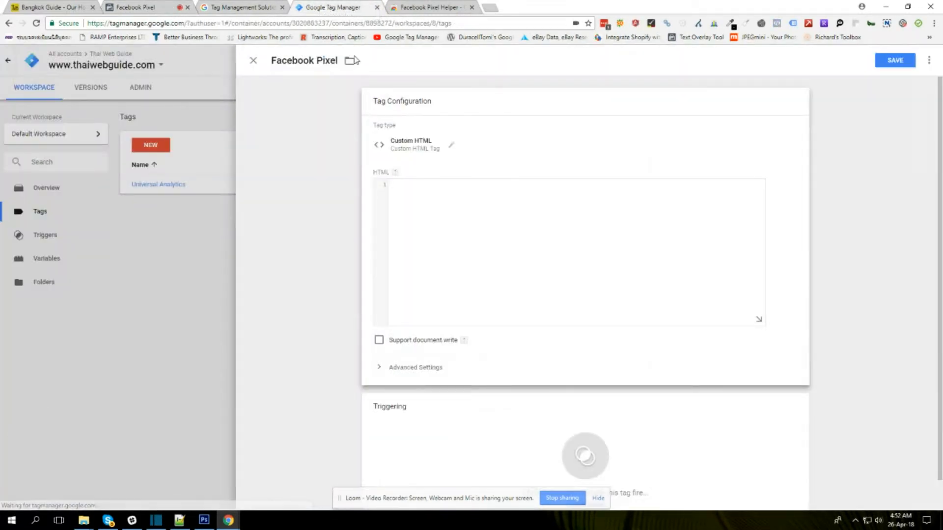
pyautogui.click(438, 236)
pyautogui.hotkey('ctrl', 'v')
# Add the All Pages trigger to the Facebook Pixel tag and save the tag
pyautogui.scroll(-1, 505, 396)
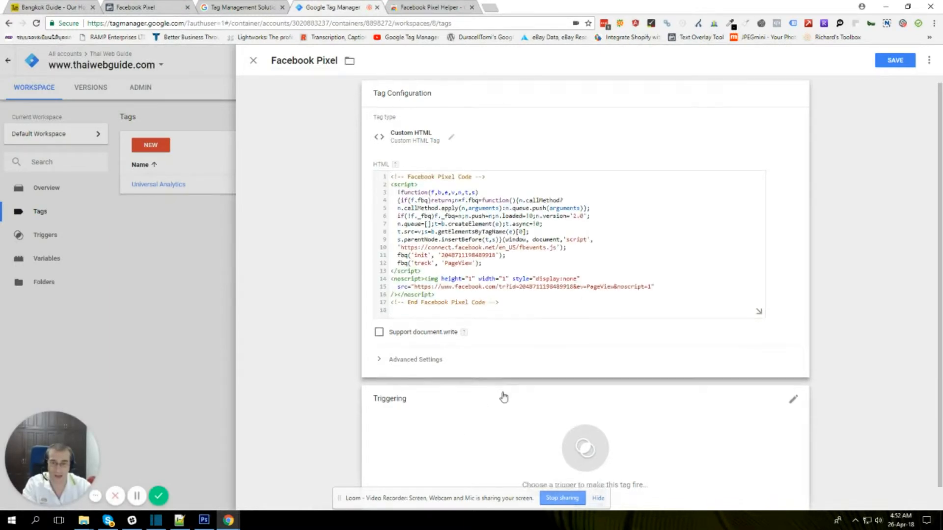
pyautogui.click(582, 423)
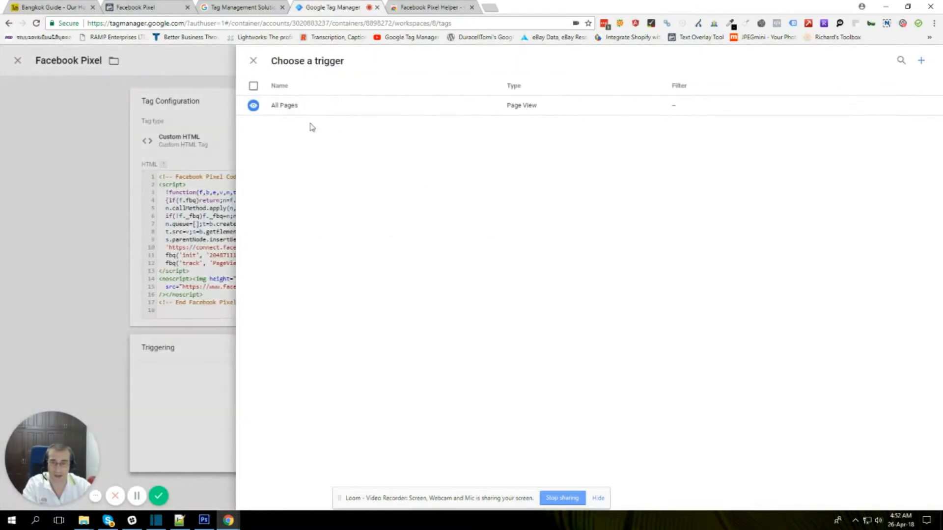
pyautogui.click(253, 105)
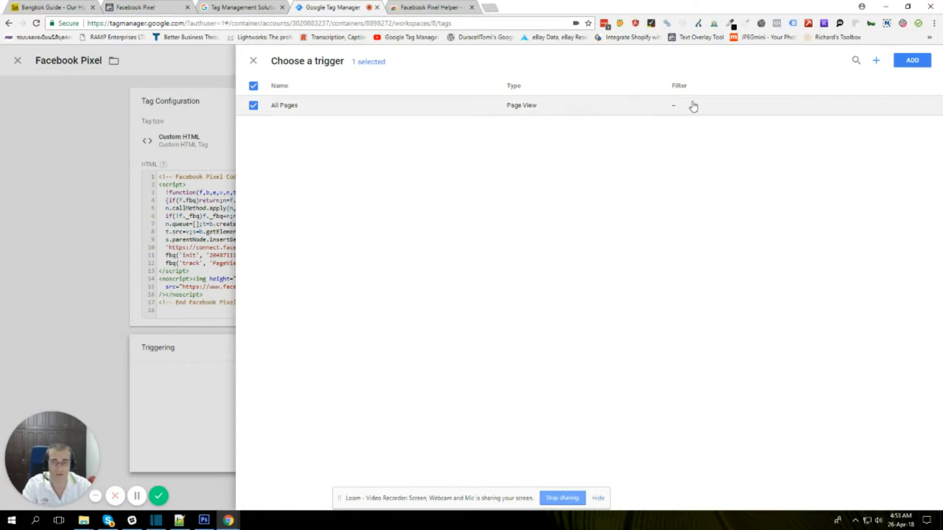
pyautogui.click(916, 64)
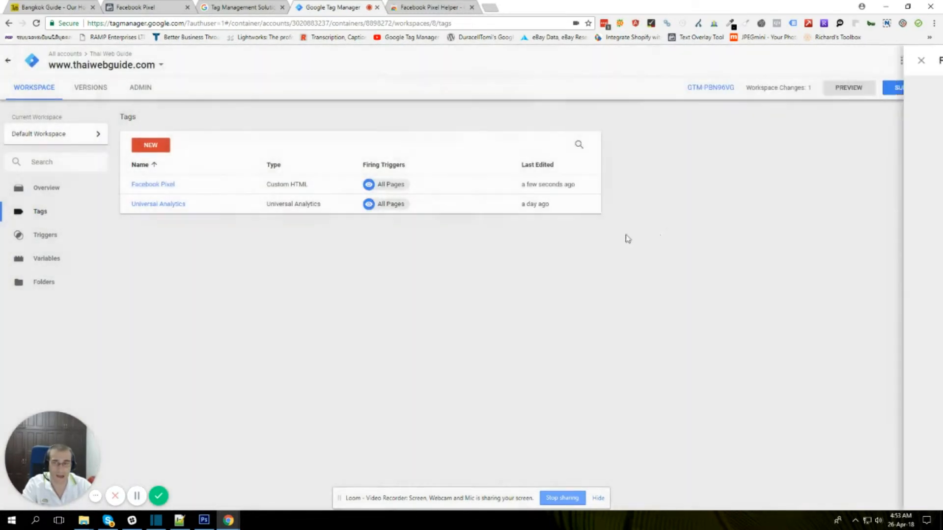
# Preview the Default Workspace and check which tags fire on the site's Bangkok Guide, Shopping and Sport pages
pyautogui.click(34, 191)
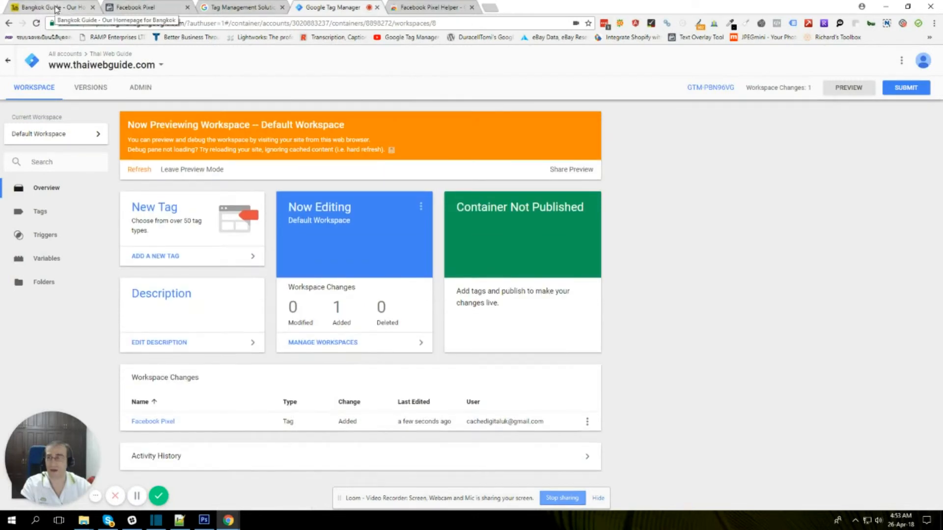
pyautogui.click(57, 8)
pyautogui.click(36, 23)
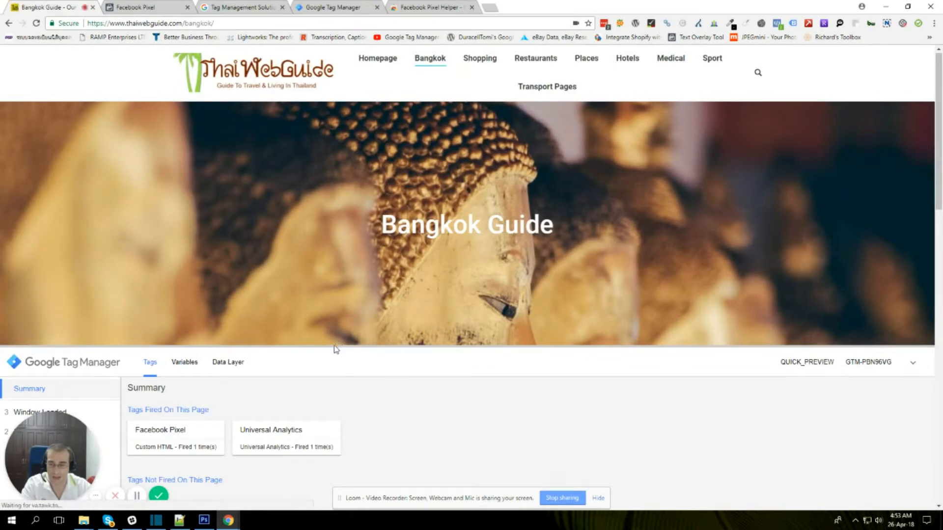
pyautogui.moveTo(75, 452); pyautogui.dragTo(77, 423)
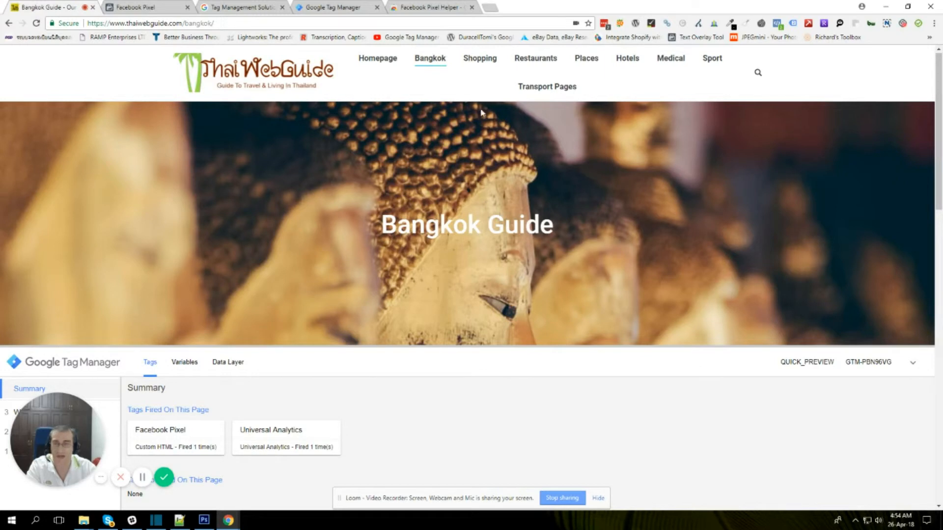
pyautogui.click(476, 65)
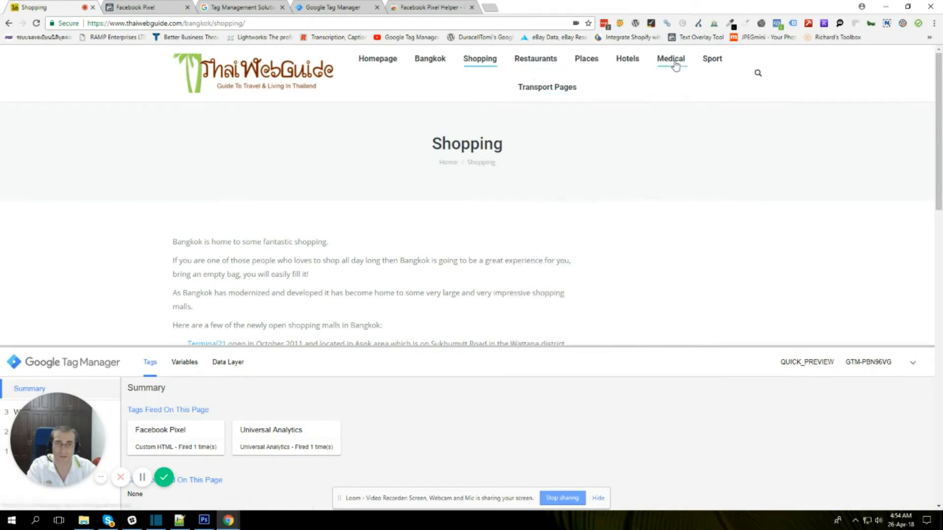
pyautogui.click(708, 58)
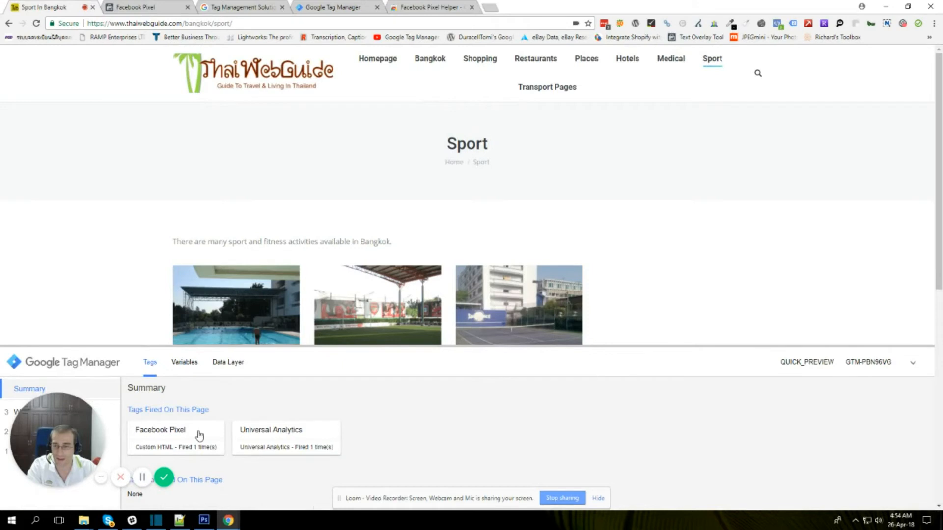
# Return to Google Tag Manager and leave preview mode for the Default Workspace
pyautogui.click(314, 7)
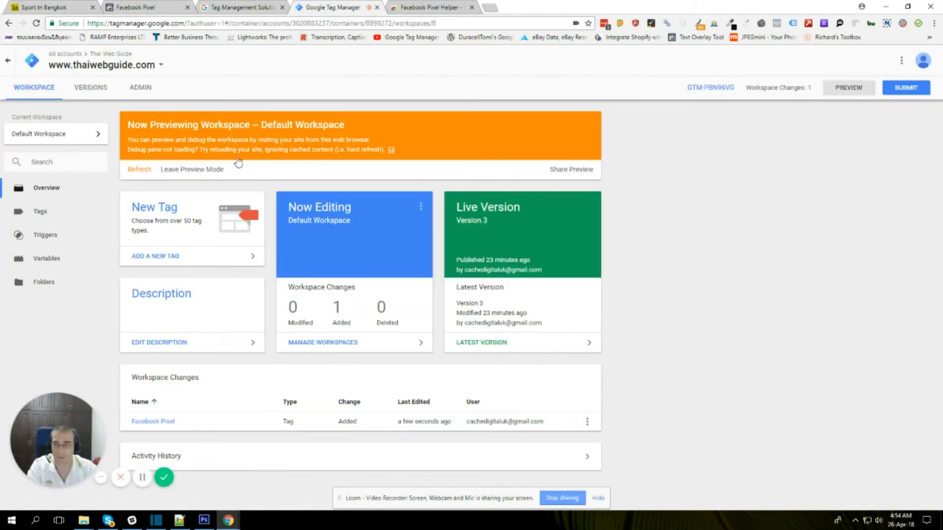
pyautogui.click(178, 171)
pyautogui.click(400, 147)
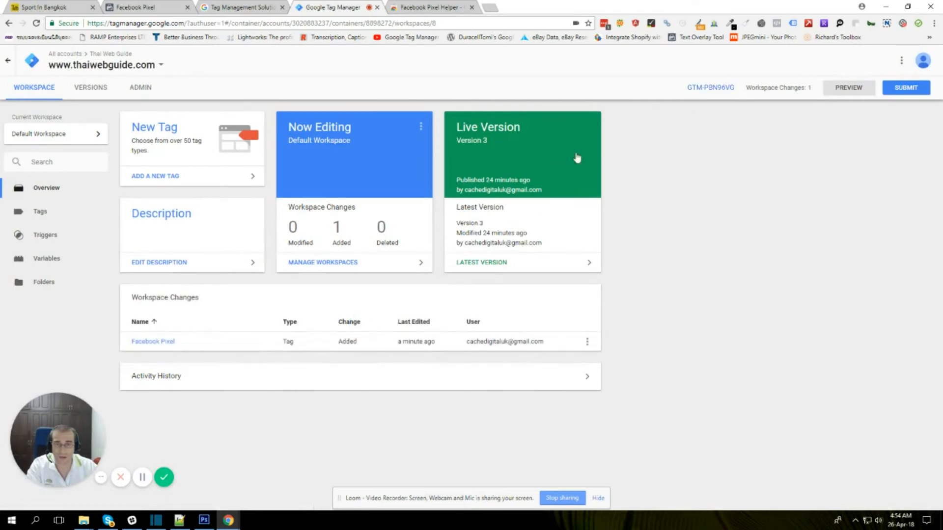
# Publish the workspace changes to the Live environment with "Added Facebook Pixel" as both version name and description
pyautogui.click(913, 93)
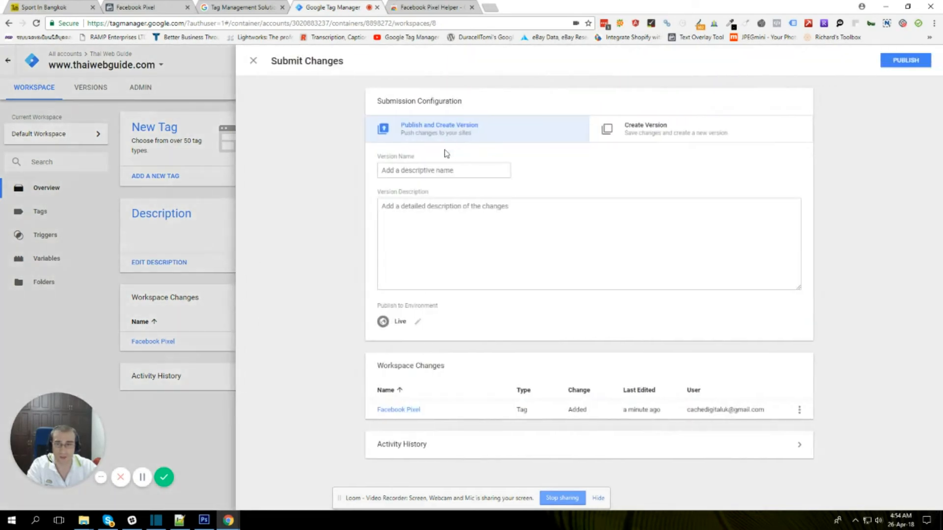
pyautogui.click(445, 172)
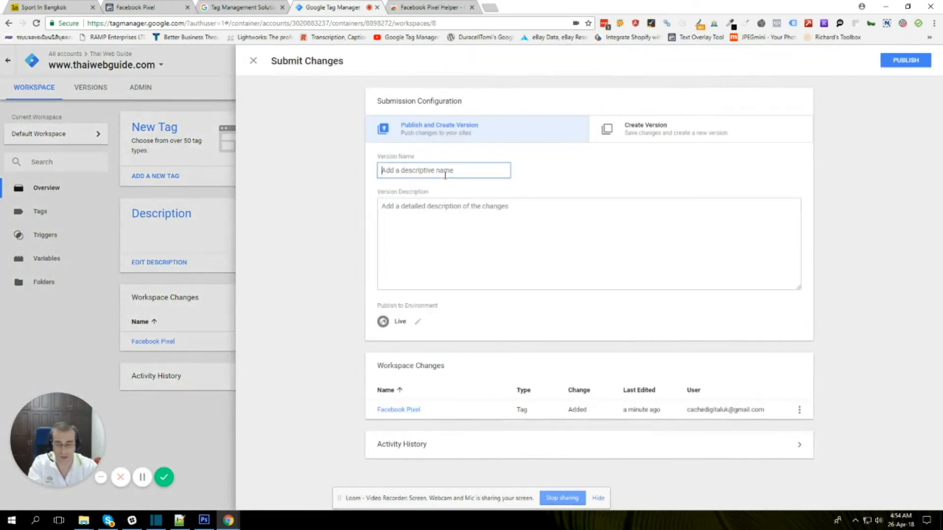
pyautogui.write('Added Facebook Pixel')
pyautogui.hotkey('ctrl', 'a')
pyautogui.press('Tab')
pyautogui.hotkey('ctrl', 'v')
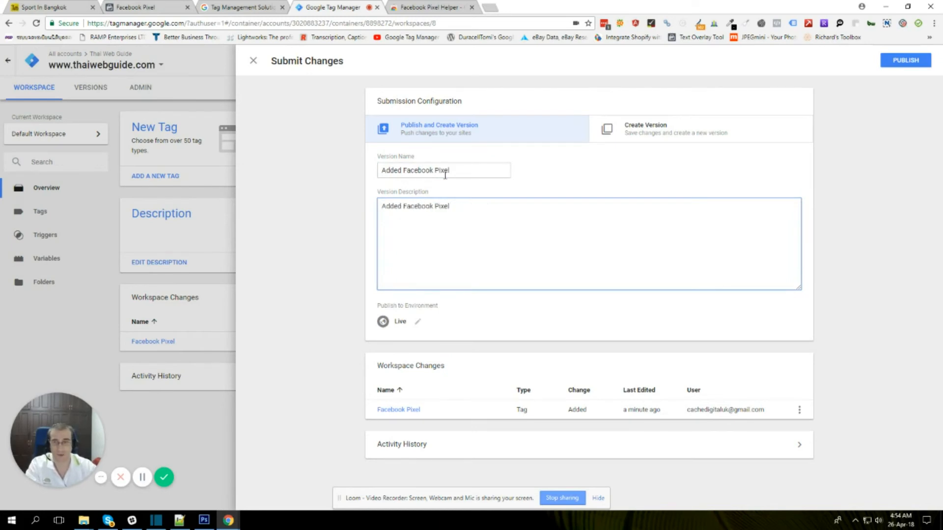
pyautogui.click(892, 57)
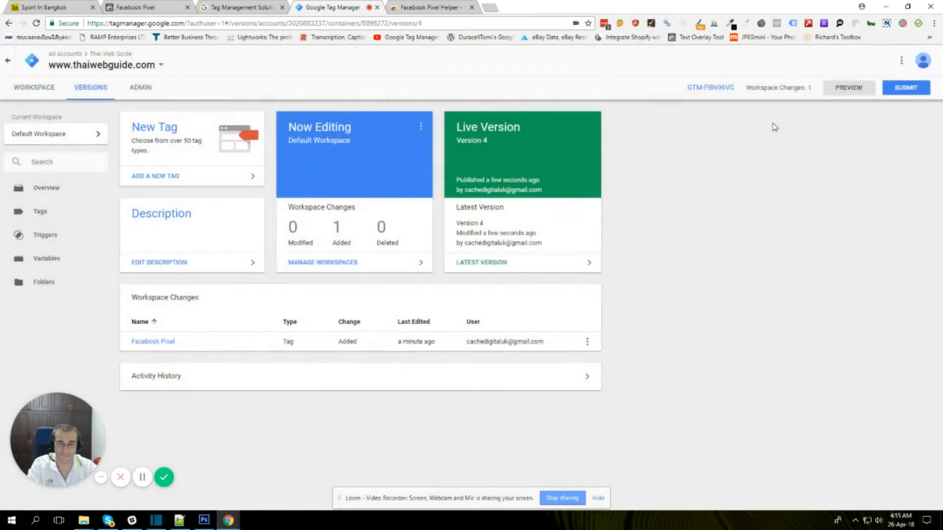
# Open the ThaiWebGuide homepage and inspect its pixel and PageView event details with Facebook Pixel Helper
pyautogui.click(70, 5)
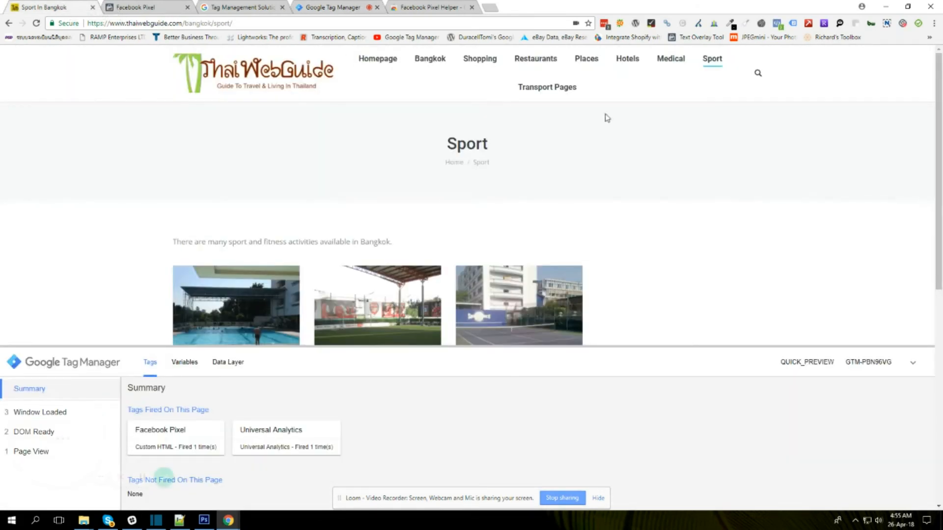
pyautogui.click(378, 66)
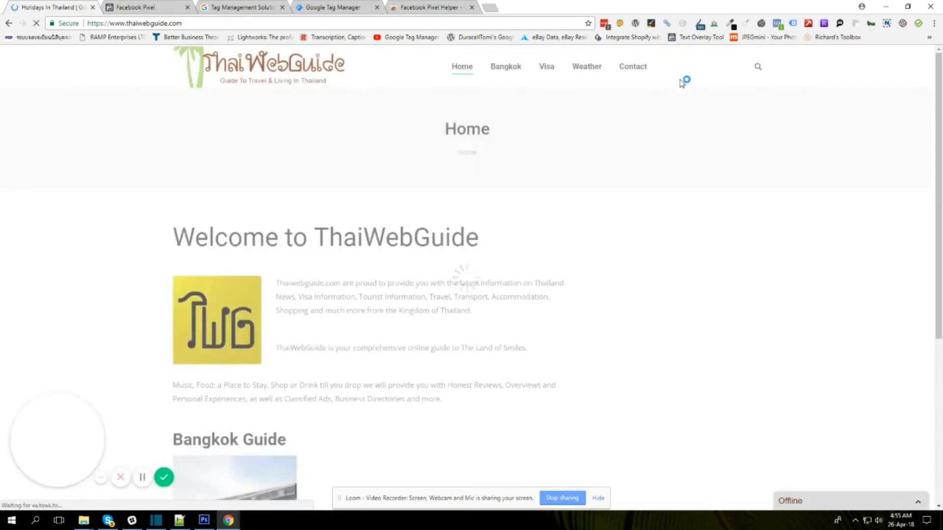
pyautogui.click(777, 23)
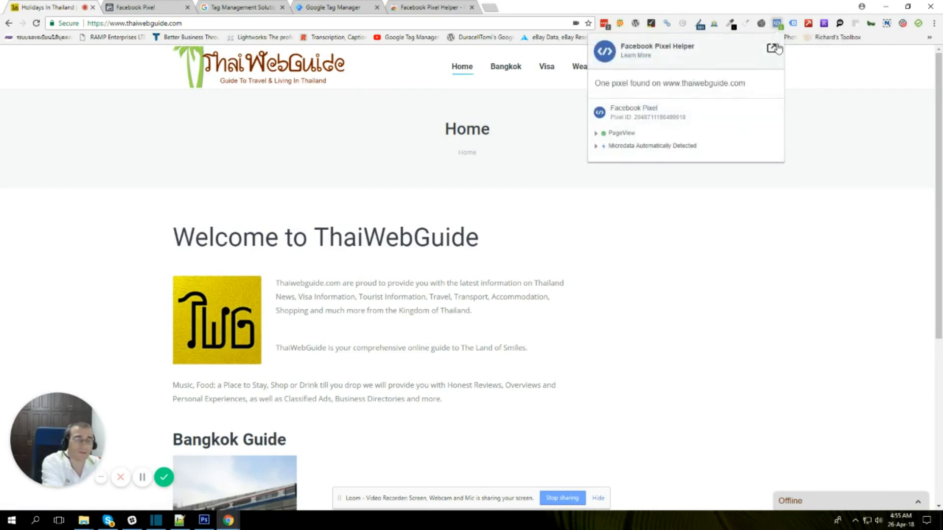
pyautogui.click(596, 134)
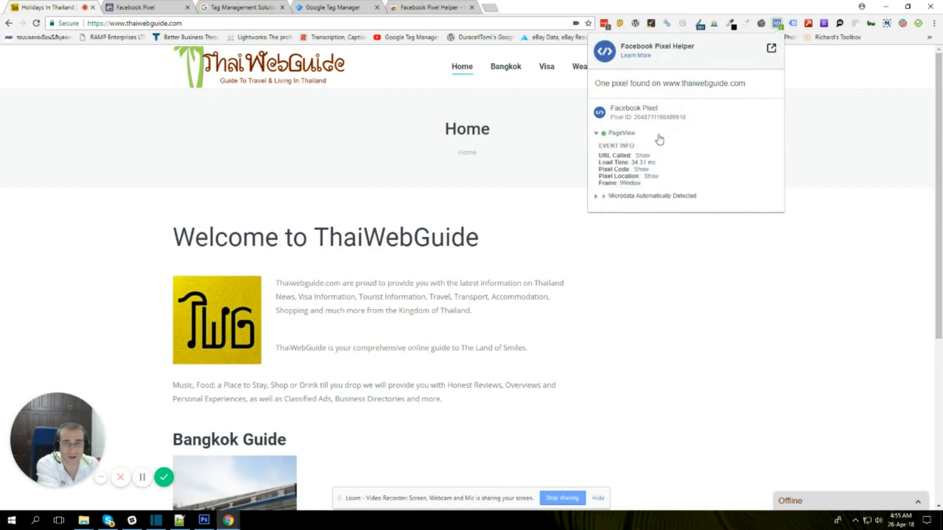
pyautogui.click(597, 135)
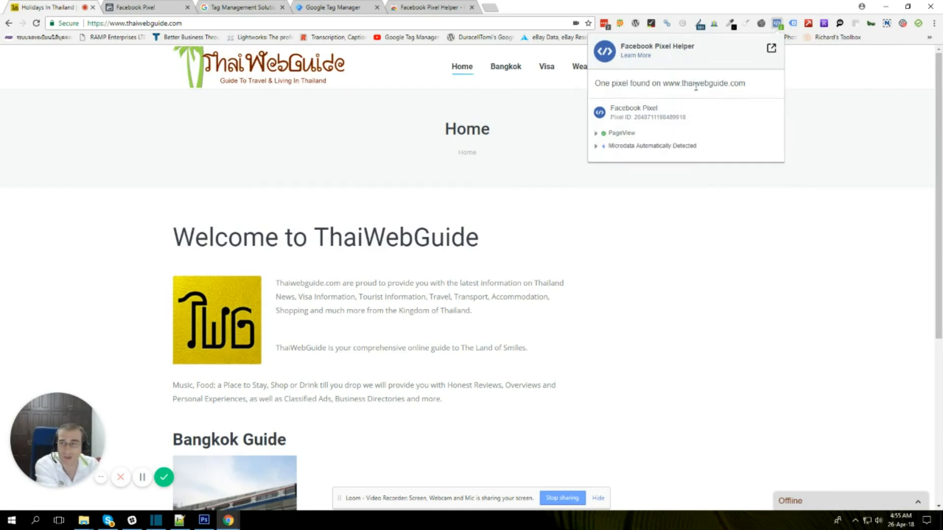